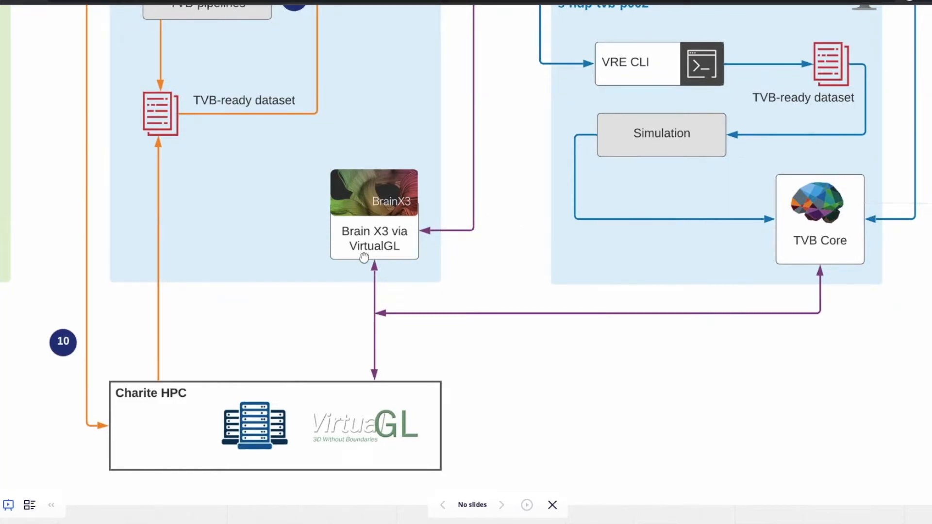
# Switch from the Miro workflow diagram to the Lesion2TVB project in Charite VRE and open its Guacamole remote desktop.
pyautogui.moveTo(364, 257); pyautogui.dragTo(406, 238)
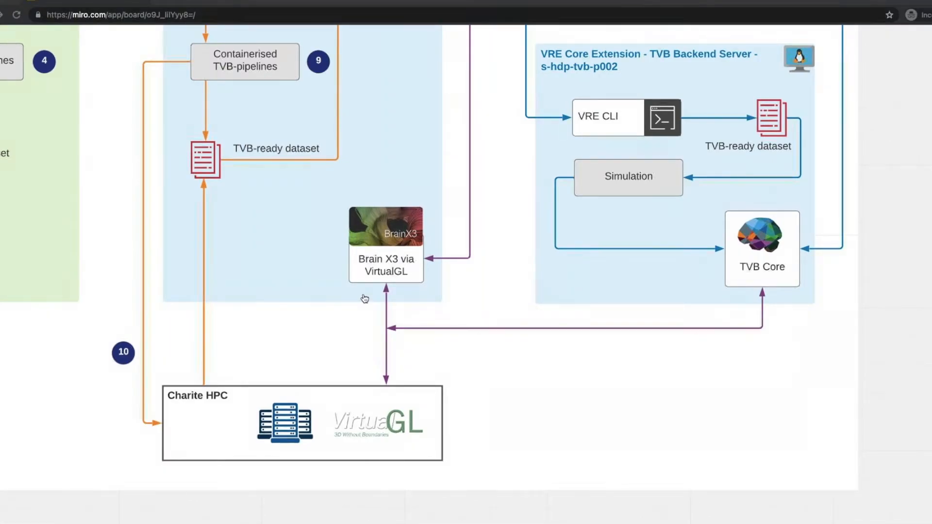
pyautogui.hotkey('alt', 'Tab')
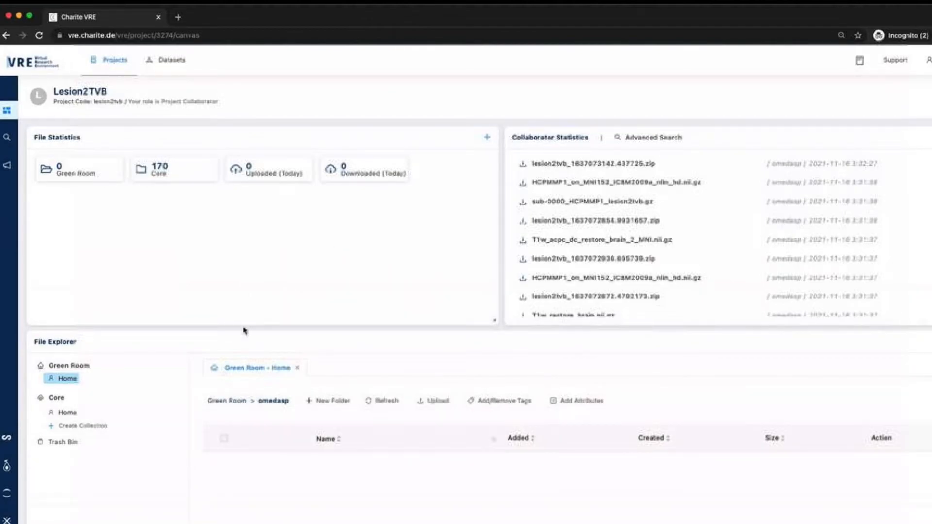
pyautogui.click(7, 466)
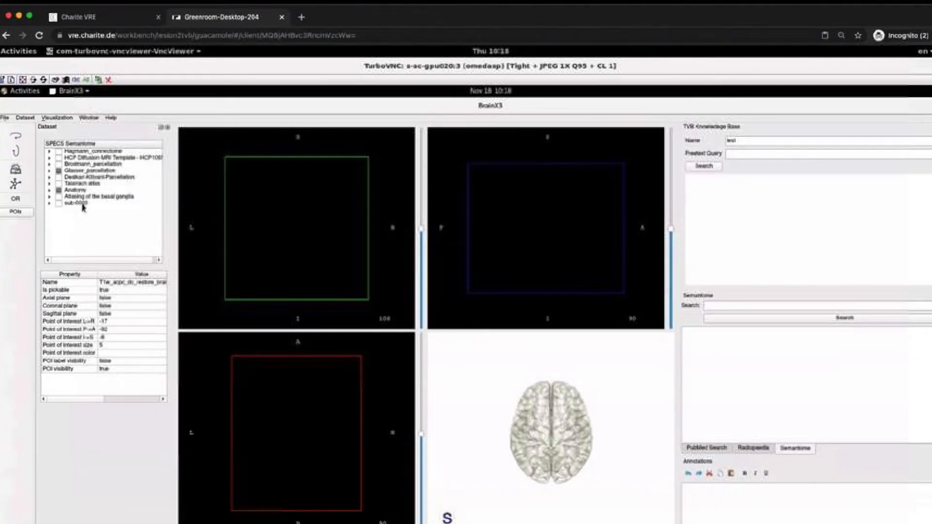
# Display the T1w_acpc_dc_restore_brain.nii.gz volume of sub-0000 and move the axial and sagittal slices to its point of interest.
pyautogui.click(50, 204)
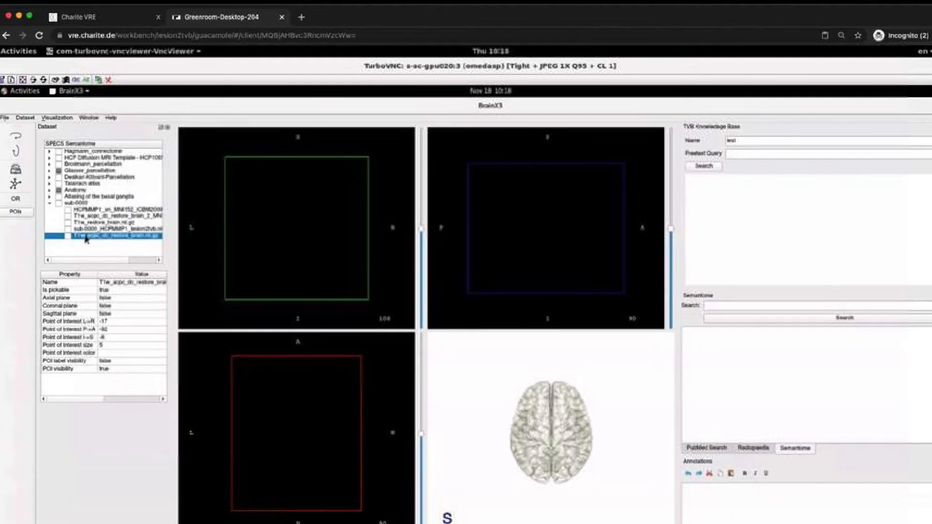
pyautogui.click(68, 236)
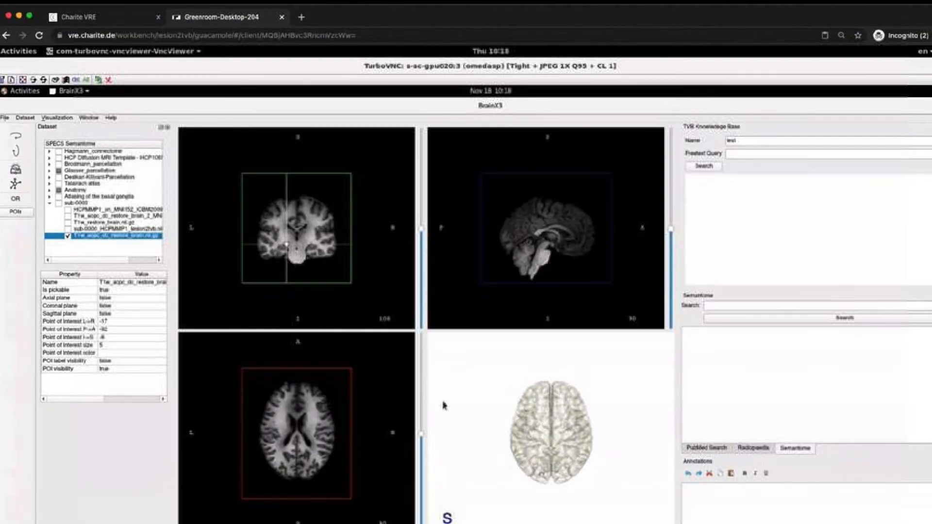
pyautogui.moveTo(424, 438); pyautogui.dragTo(420, 467)
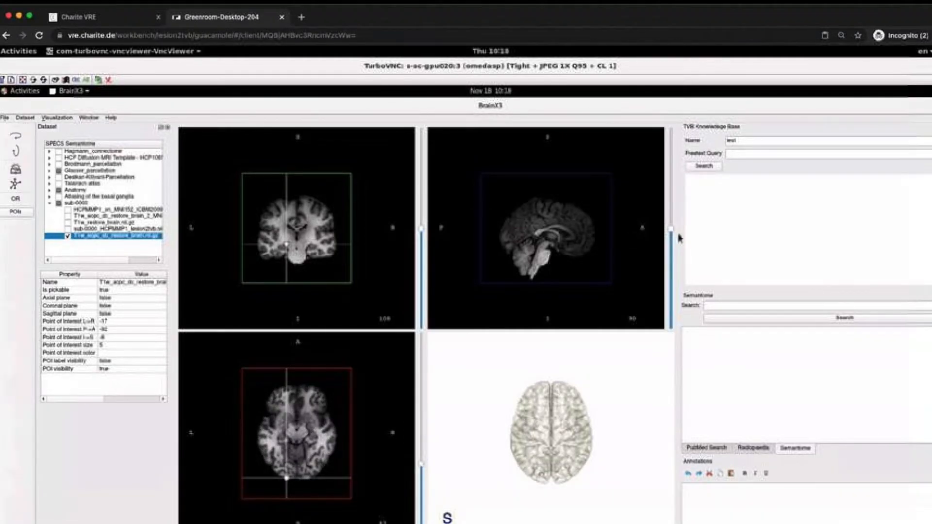
pyautogui.moveTo(672, 234); pyautogui.dragTo(670, 254)
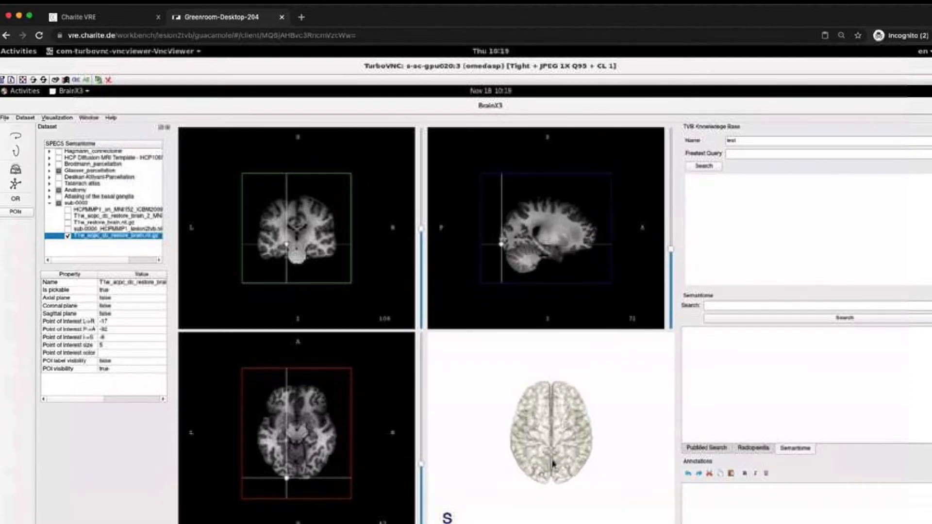
pyautogui.moveTo(555, 505); pyautogui.dragTo(606, 447)
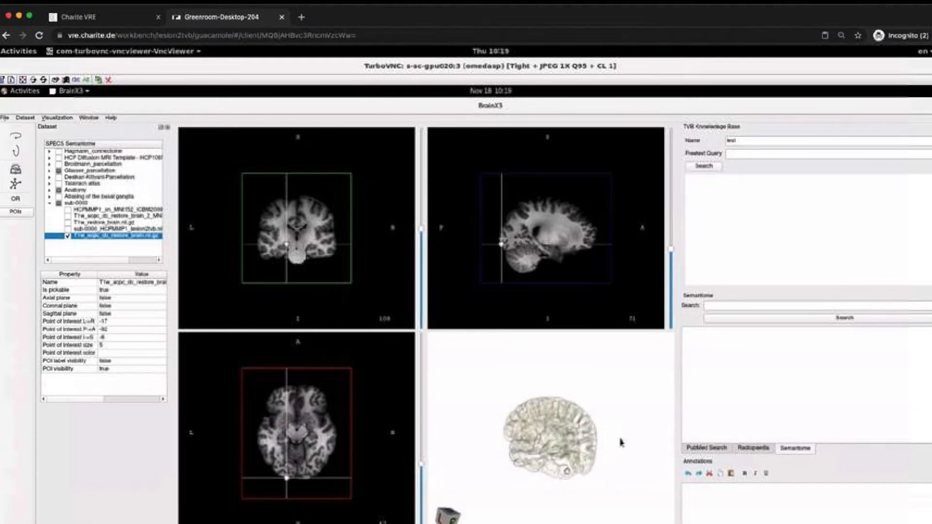
pyautogui.scroll(2, 620, 439)
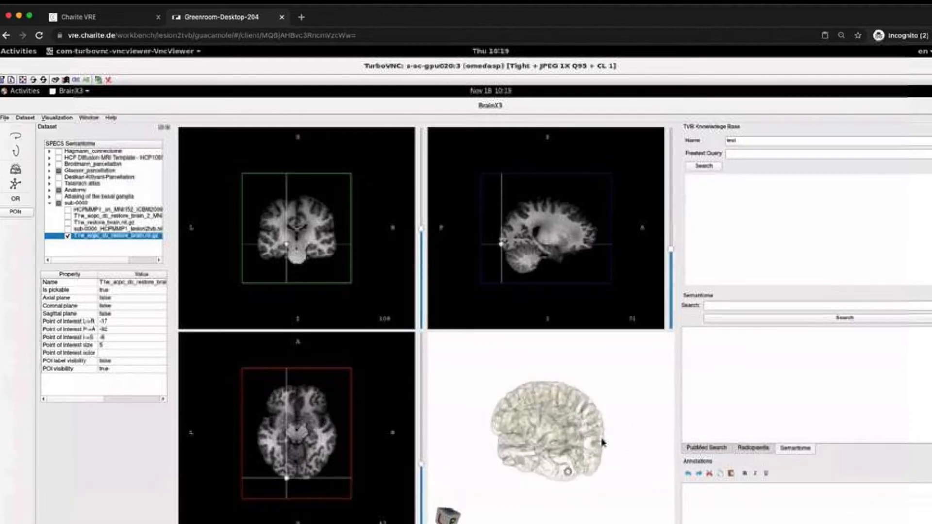
pyautogui.scroll(2, 602, 443)
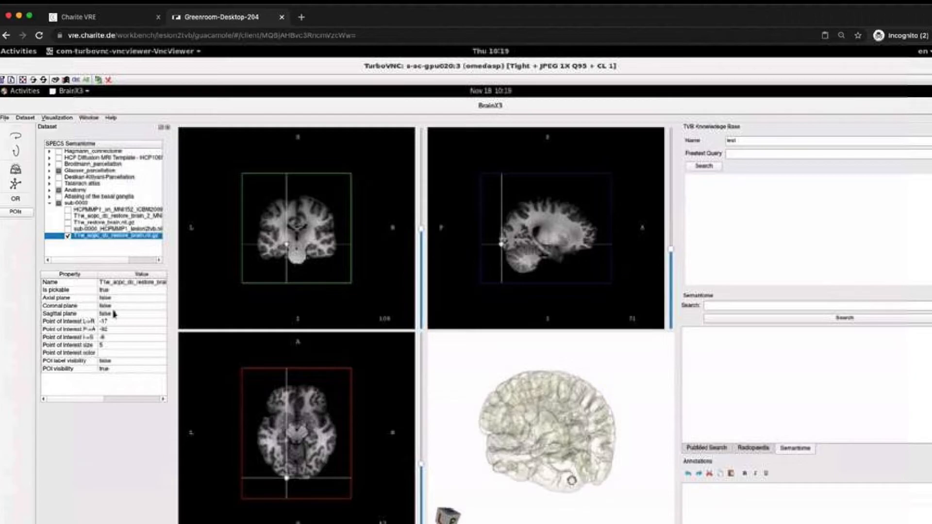
# Select Glasser_parcellation and search the TVB Knowledge Base with the name lesion2tvb and the freetext query alzheimer.
pyautogui.click(100, 173)
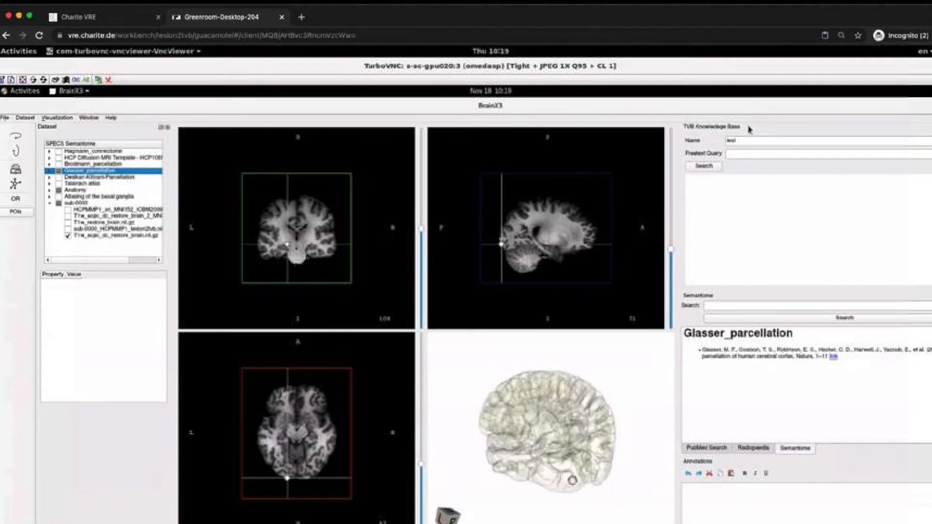
pyautogui.moveTo(746, 139); pyautogui.dragTo(722, 140)
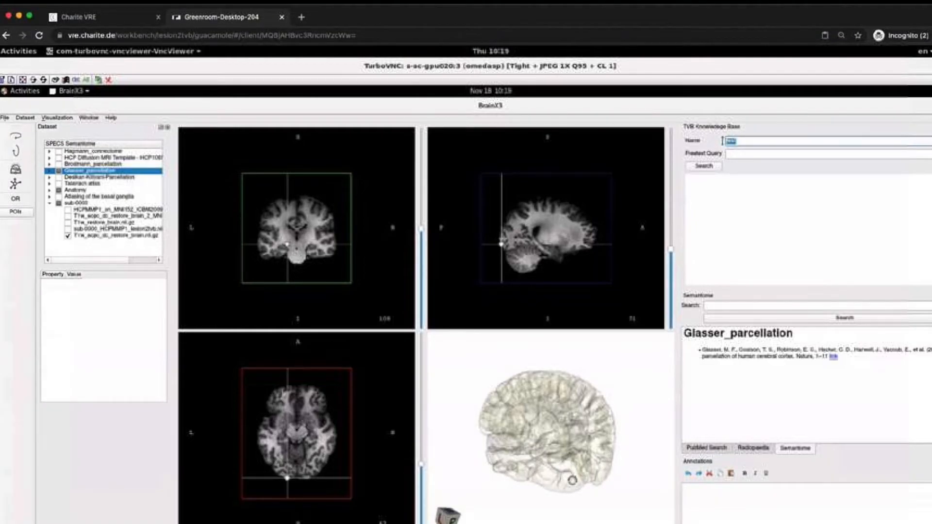
pyautogui.write('lesion2')
pyautogui.press('Tab')
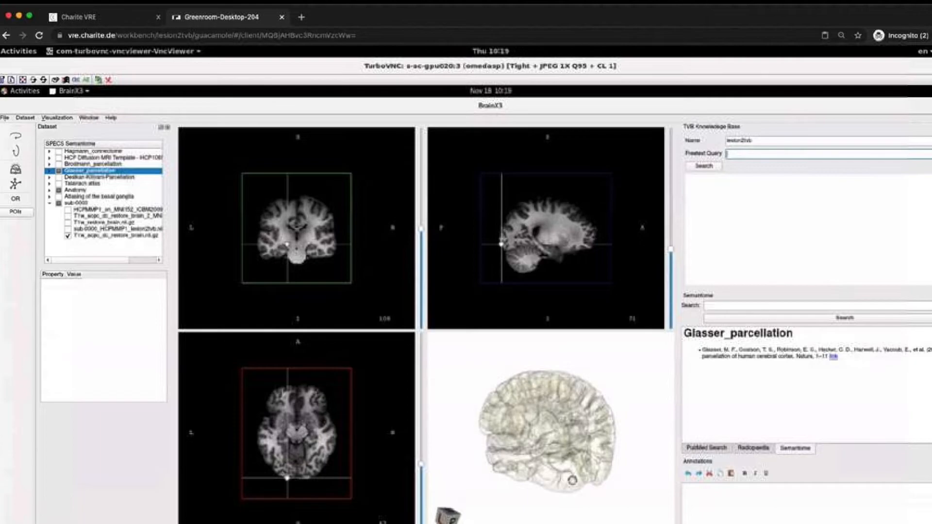
pyautogui.write('alzheimer')
pyautogui.click(698, 170)
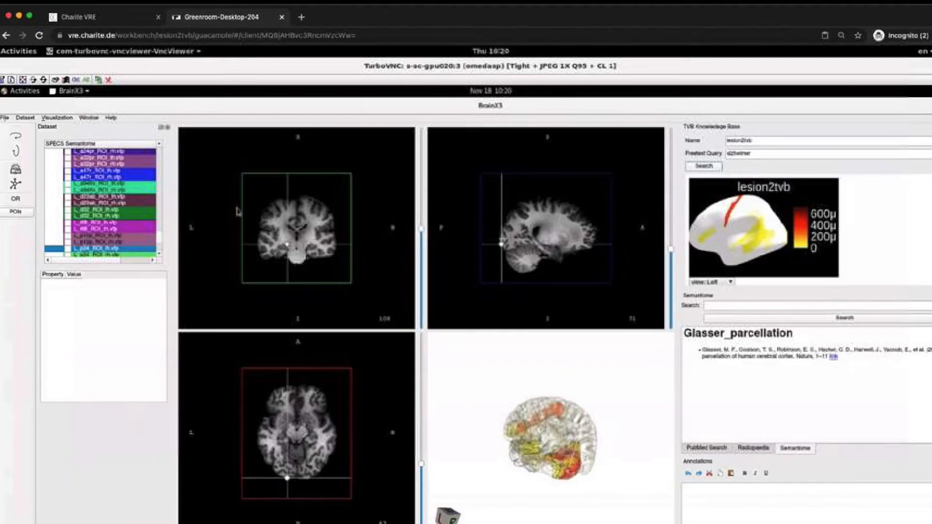
# Change the visualization to the 3D-only view mode.
pyautogui.moveTo(482, 400); pyautogui.dragTo(543, 409)
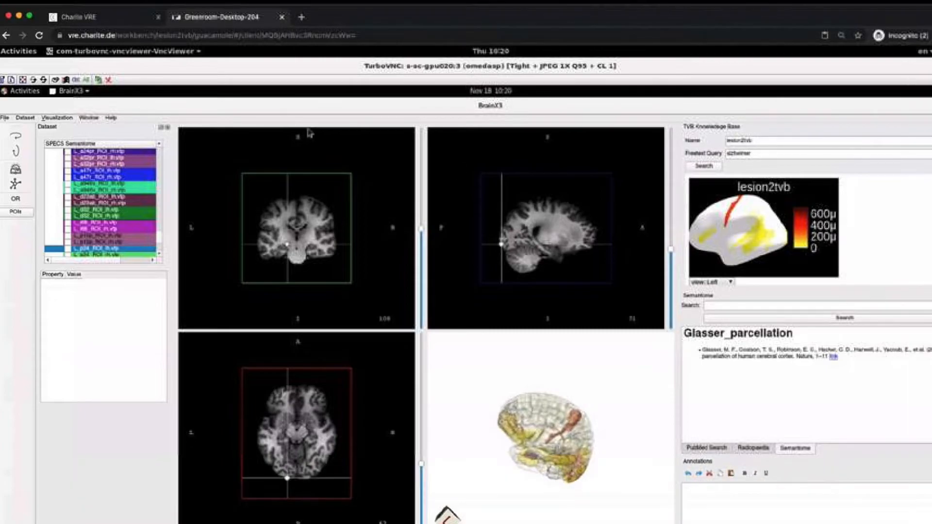
pyautogui.click(66, 119)
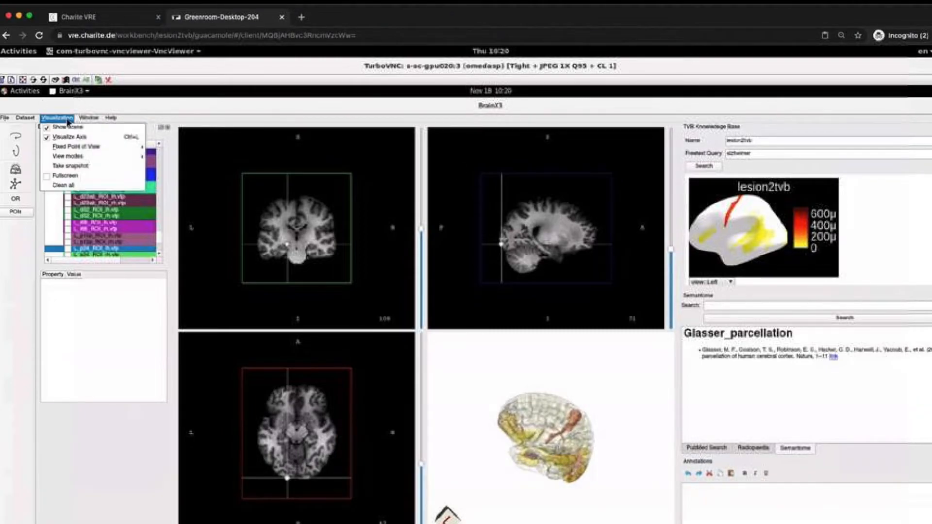
pyautogui.moveTo(78, 156)
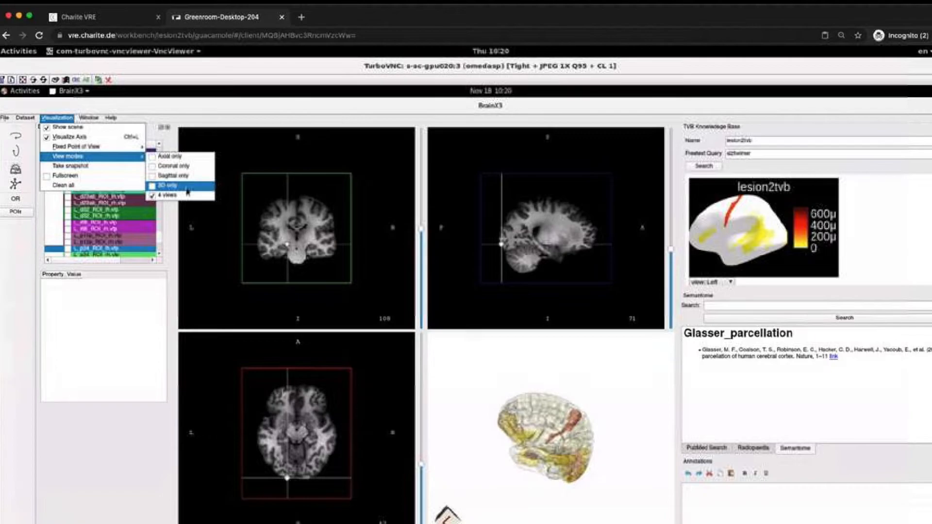
pyautogui.click(187, 188)
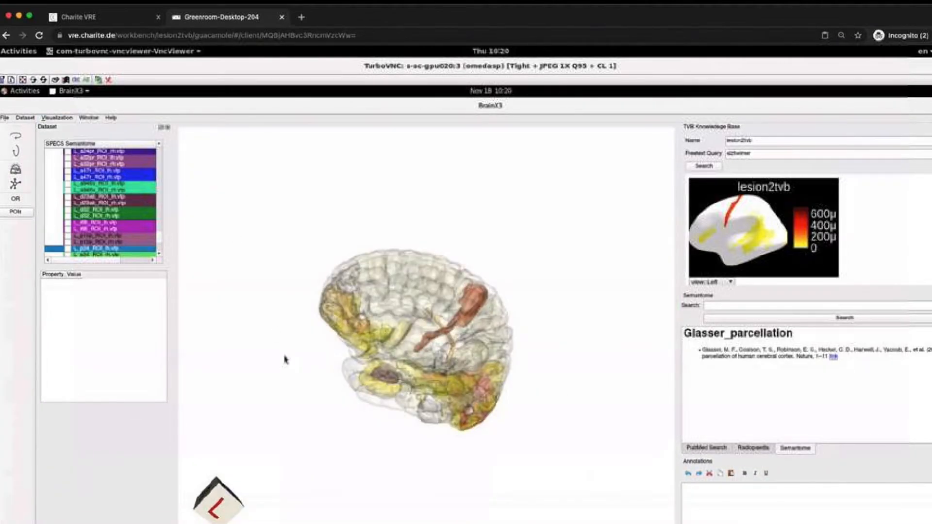
# Select the red L_4_ROI_lh region on the 3D brain and inspect it from another angle.
pyautogui.moveTo(284, 355); pyautogui.dragTo(299, 394)
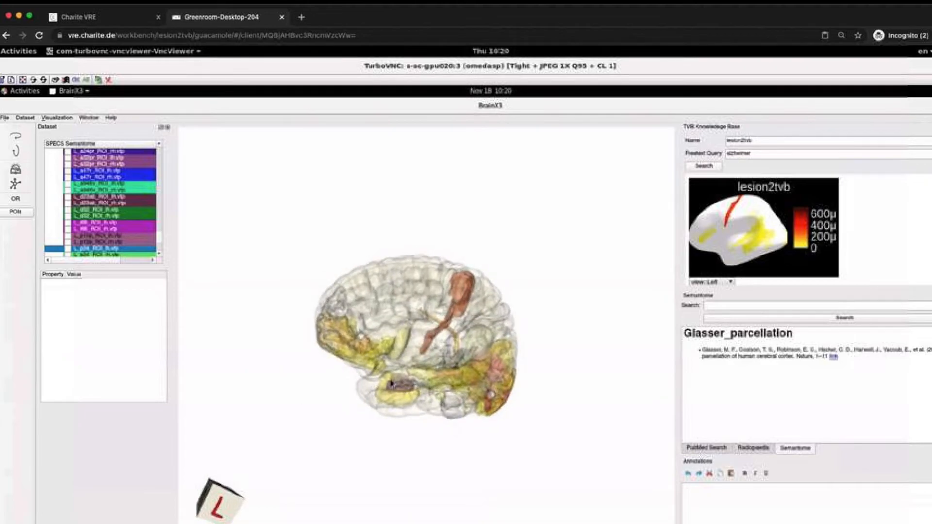
pyautogui.scroll(2, 391, 383)
pyautogui.scroll(2, 391, 383)
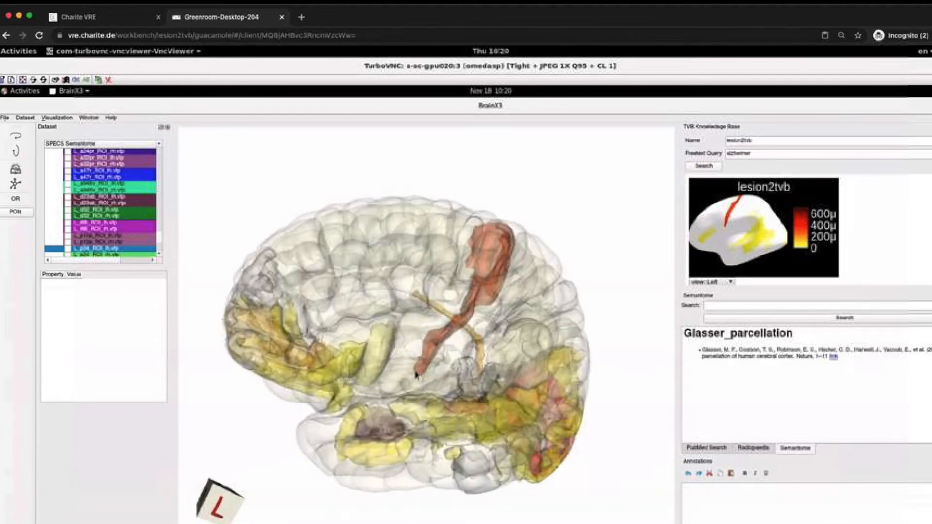
pyautogui.click(487, 249)
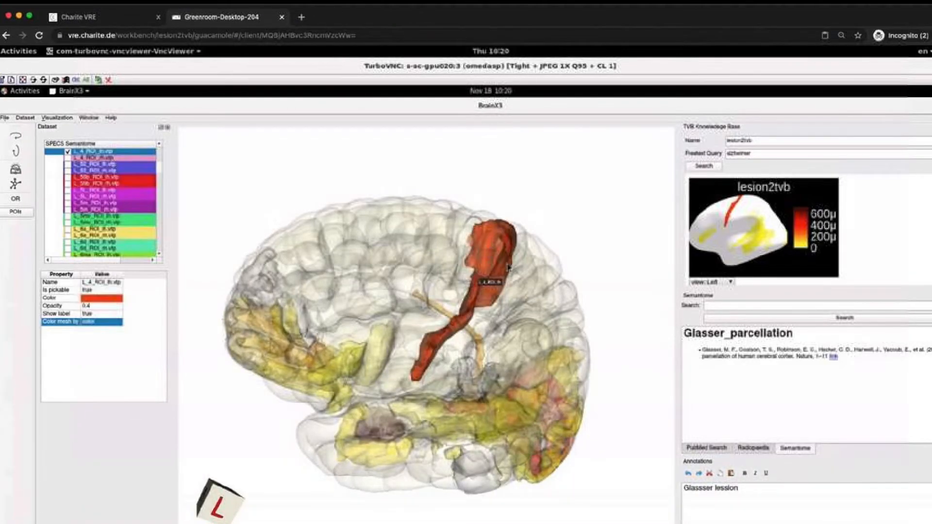
pyautogui.moveTo(582, 312); pyautogui.dragTo(479, 287)
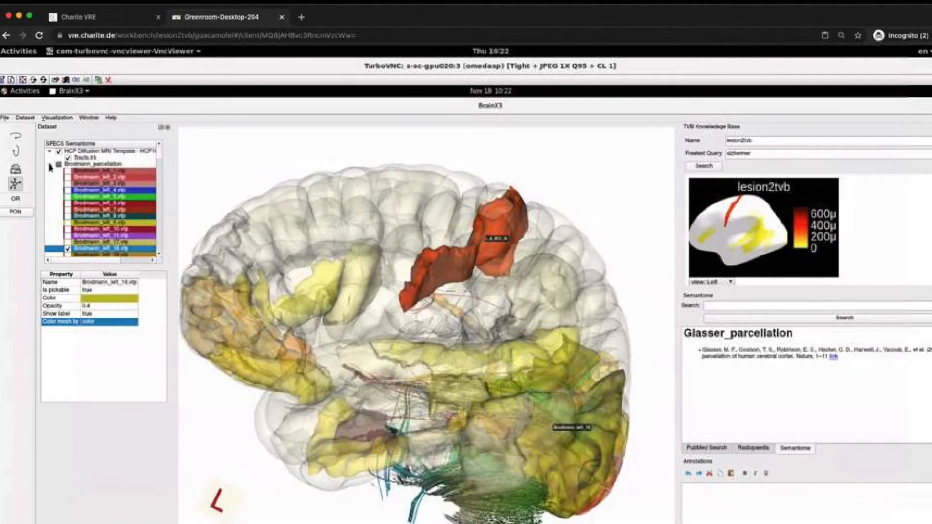
# Collapse the Brodmann parcellation and HCP template groups, and overlay the Hagmann_998.gpickle connectome on the 3D brain.
pyautogui.click(49, 164)
pyautogui.click(50, 152)
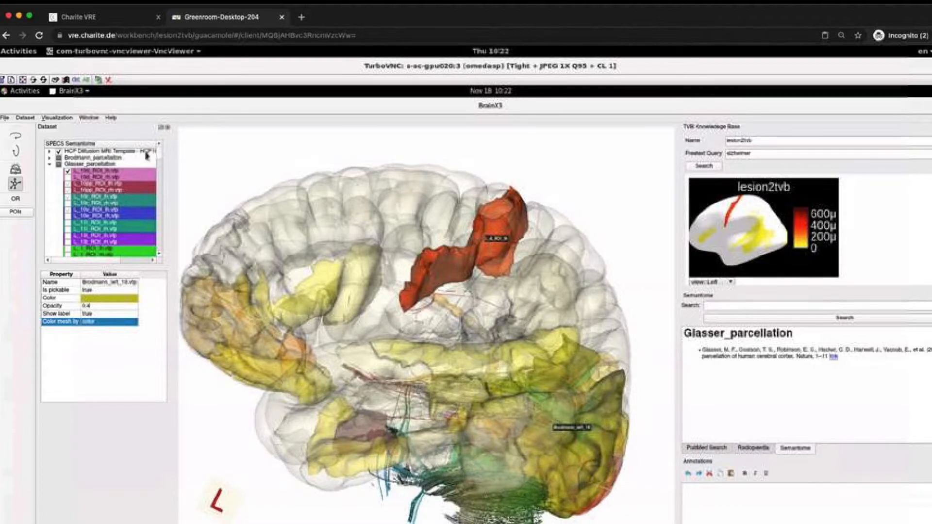
pyautogui.scroll(1, 158, 153)
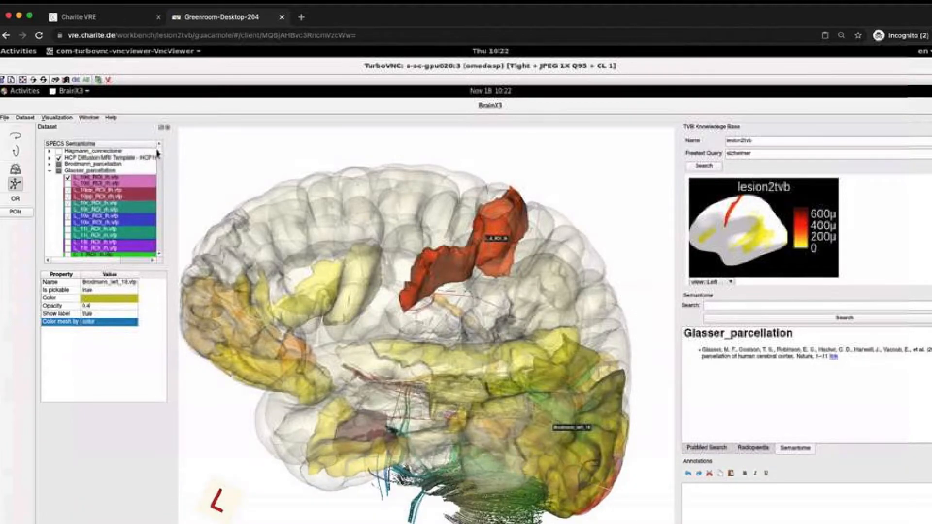
pyautogui.click(50, 153)
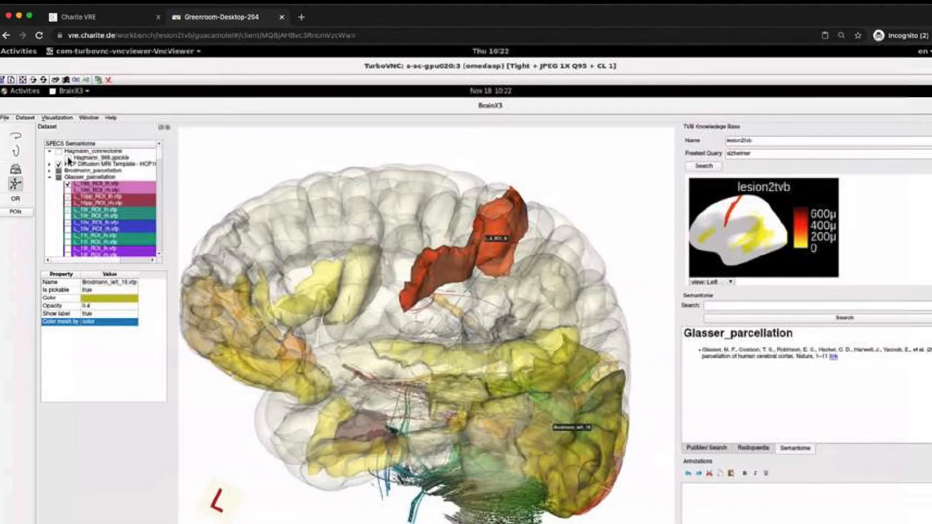
pyautogui.click(69, 159)
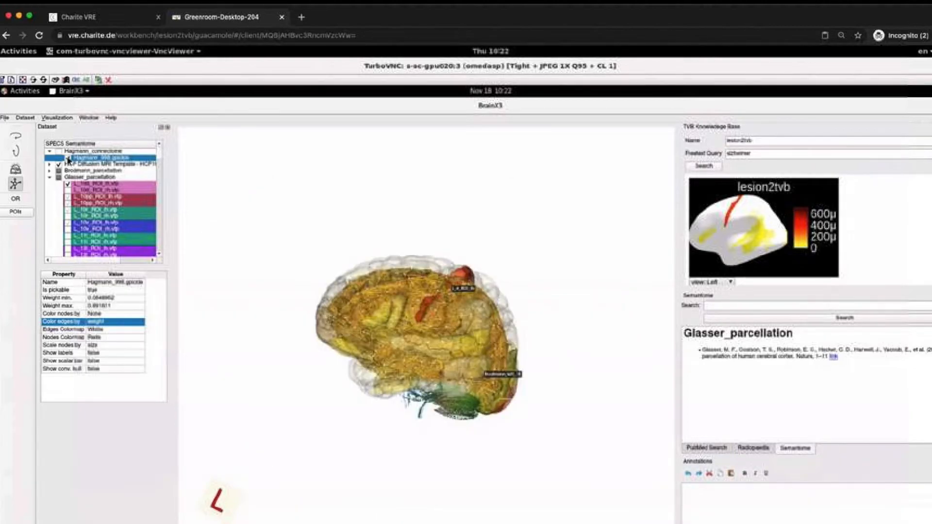
pyautogui.moveTo(504, 248); pyautogui.dragTo(547, 264)
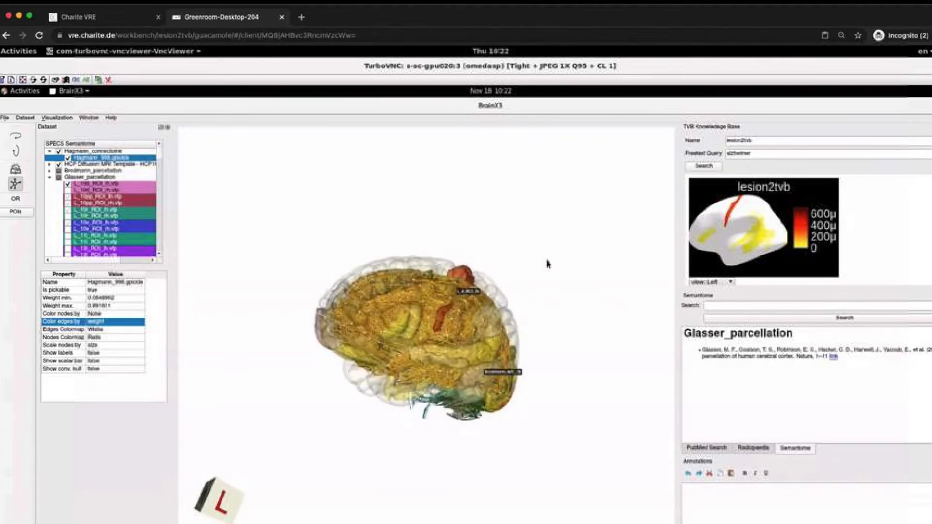
pyautogui.scroll(4, 539, 285)
pyautogui.moveTo(591, 296); pyautogui.dragTo(522, 287)
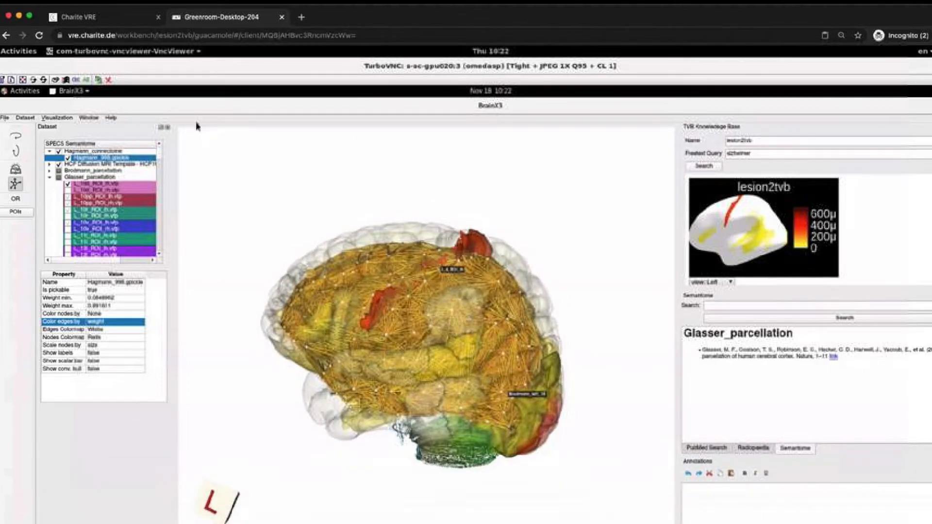
pyautogui.click(25, 119)
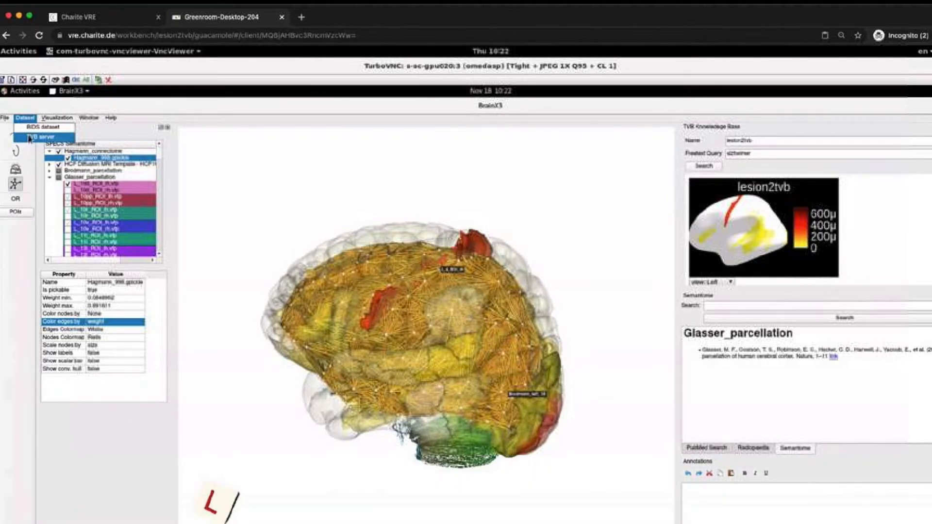
pyautogui.click(30, 138)
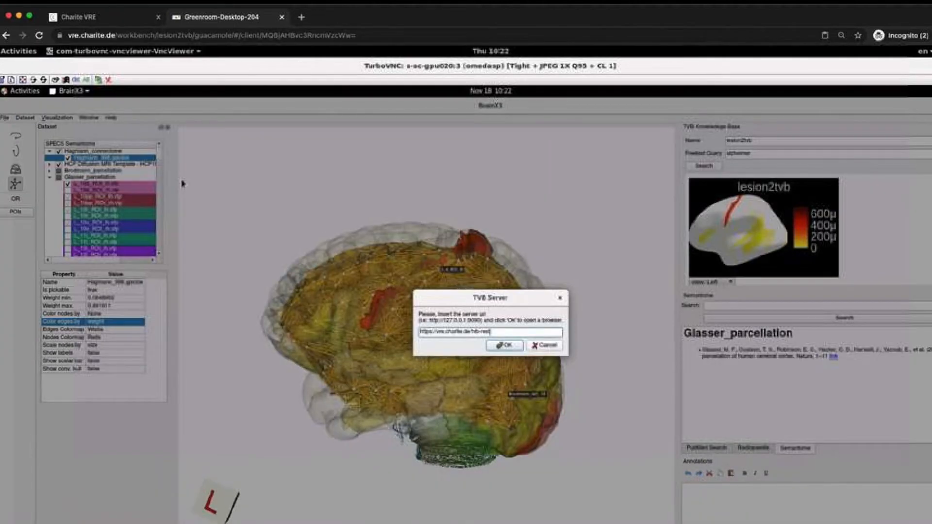
pyautogui.click(518, 348)
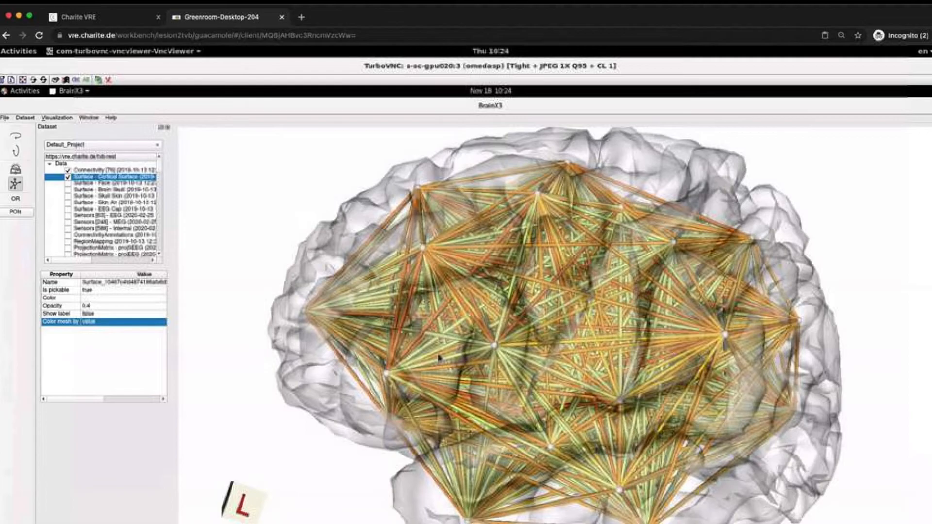
# Browse the new operations available for the Connectivity [76] dataset and leave the list without choosing one.
pyautogui.moveTo(278, 196); pyautogui.dragTo(379, 271)
pyautogui.scroll(-2, 316, 298)
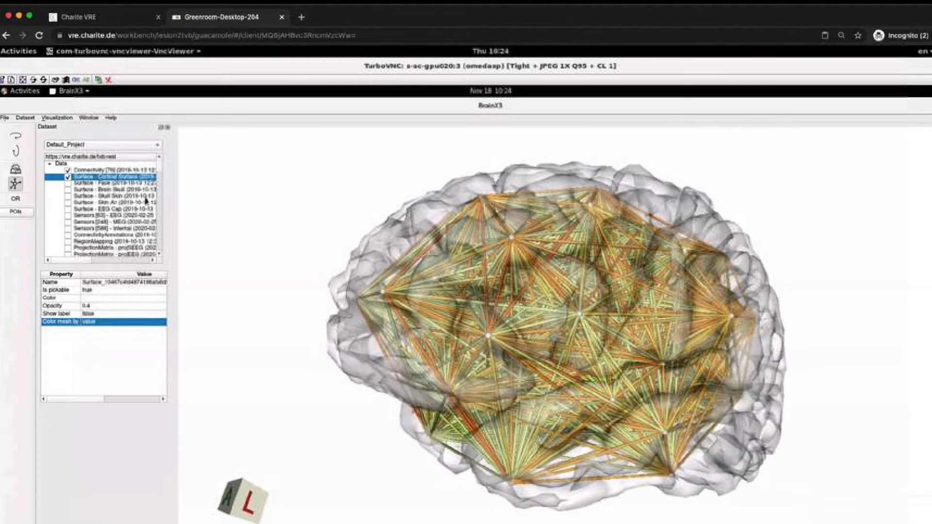
pyautogui.click(131, 172)
pyautogui.rightClick(130, 171)
pyautogui.moveTo(163, 170)
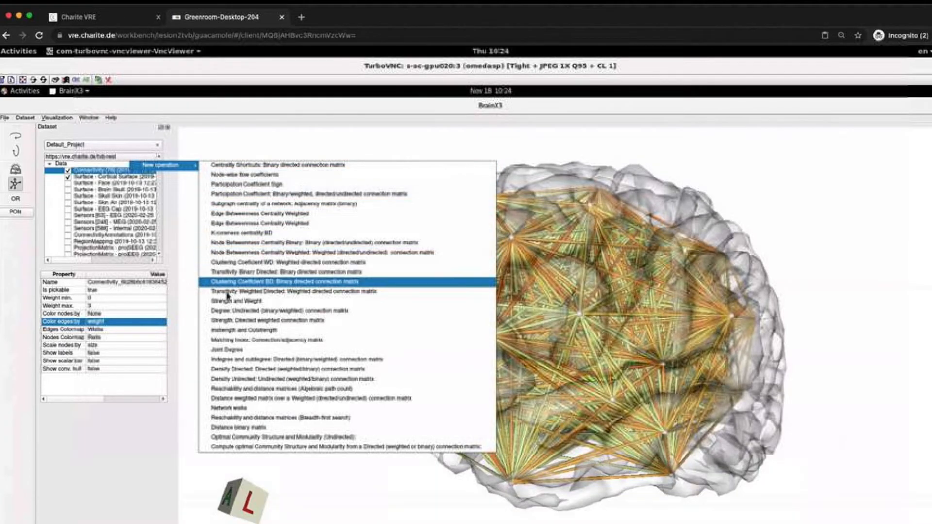
pyautogui.click(169, 152)
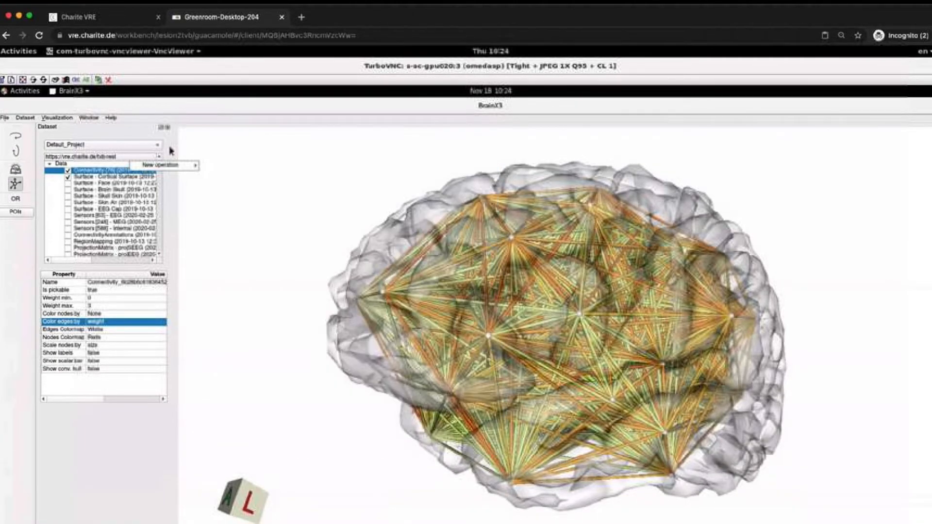
# Display the first TimeSeriesRegion and CrossCorrelation datasets, and play the time series before pausing it partway.
pyautogui.scroll(-5, 160, 171)
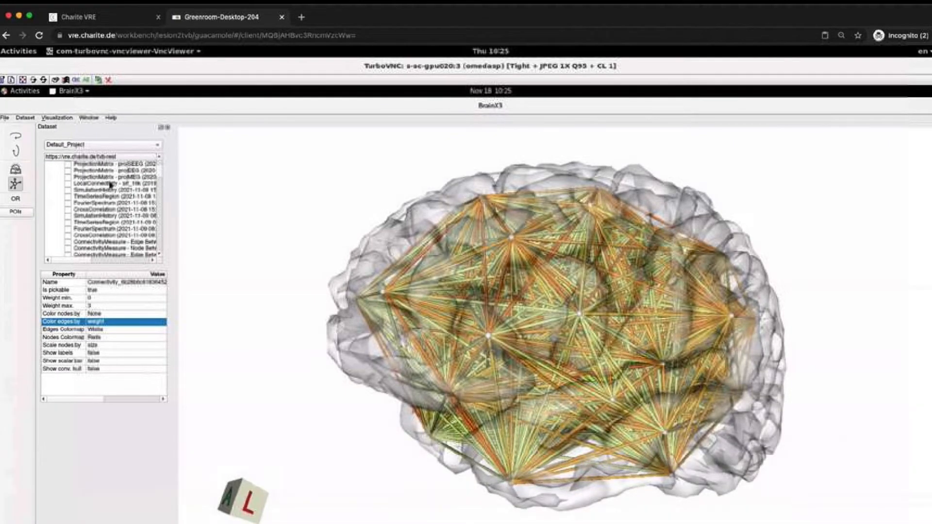
pyautogui.click(68, 197)
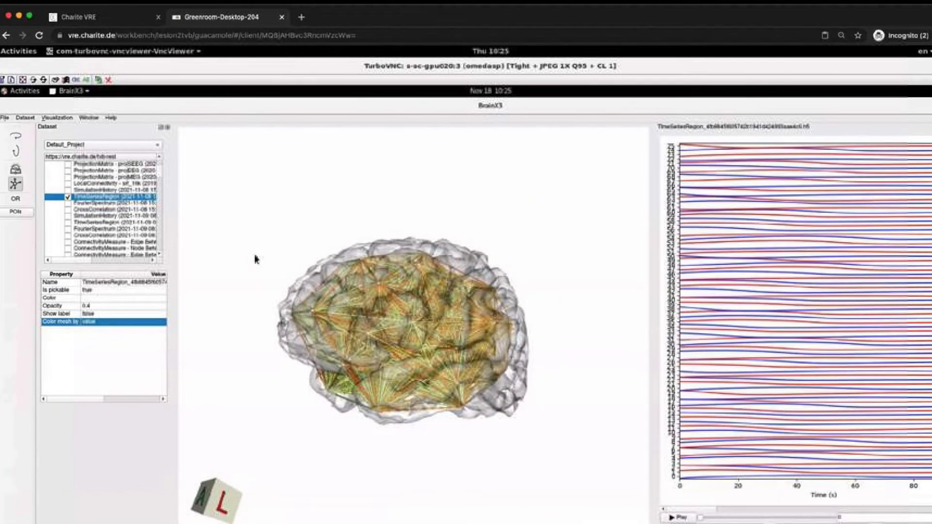
pyautogui.click(69, 209)
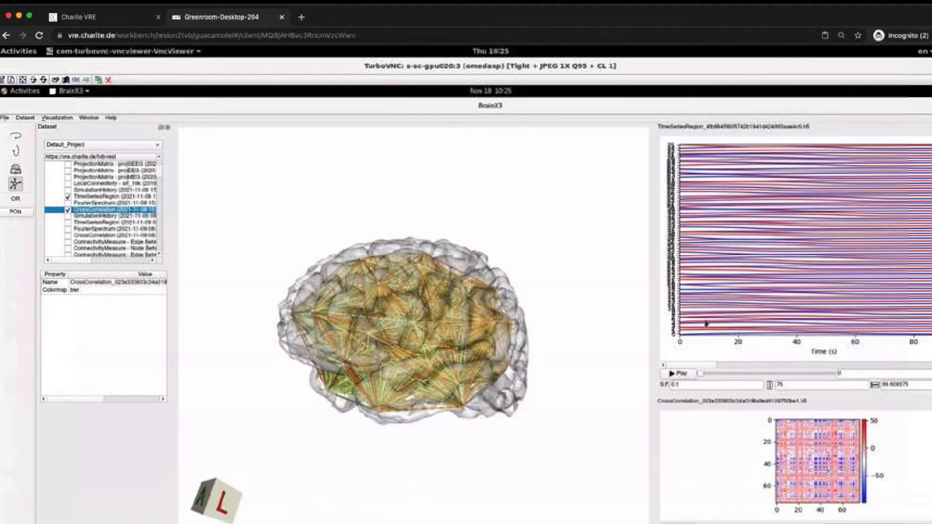
pyautogui.click(684, 375)
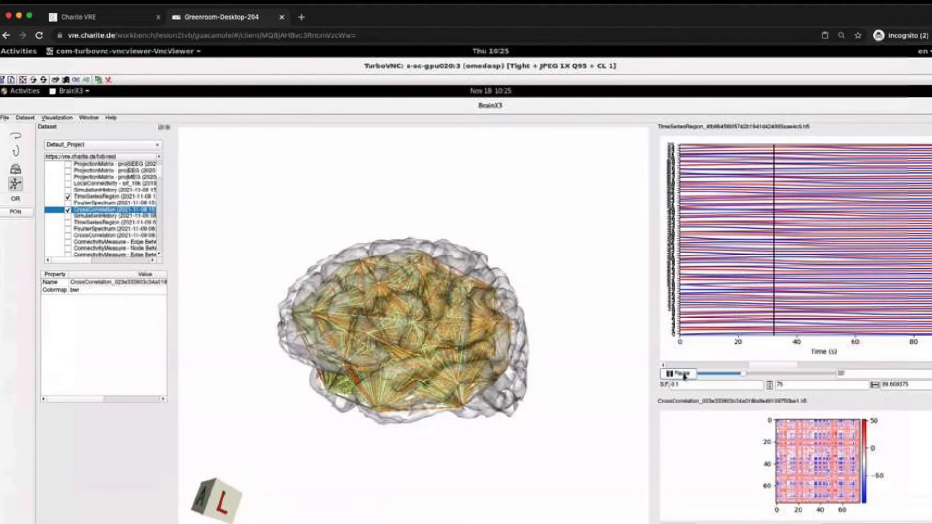
pyautogui.click(683, 374)
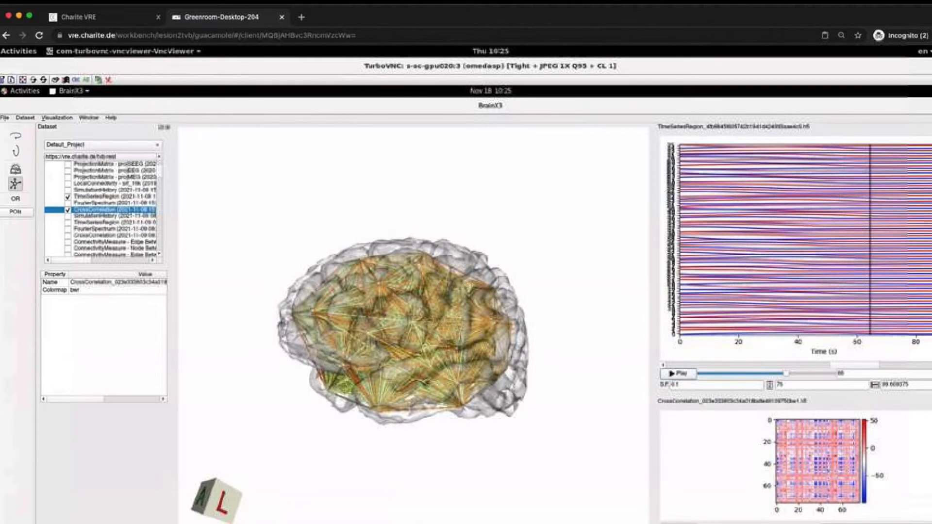